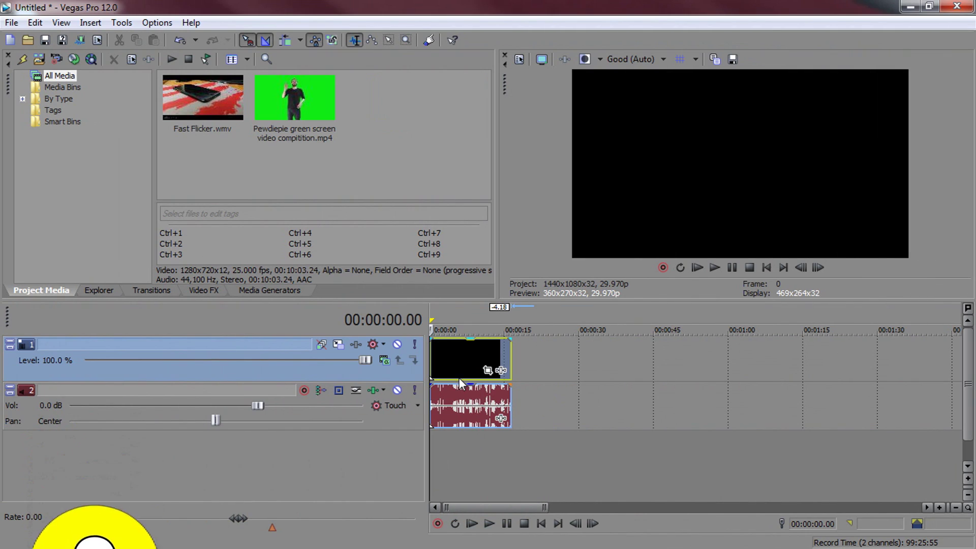
click(450, 364)
click(462, 365)
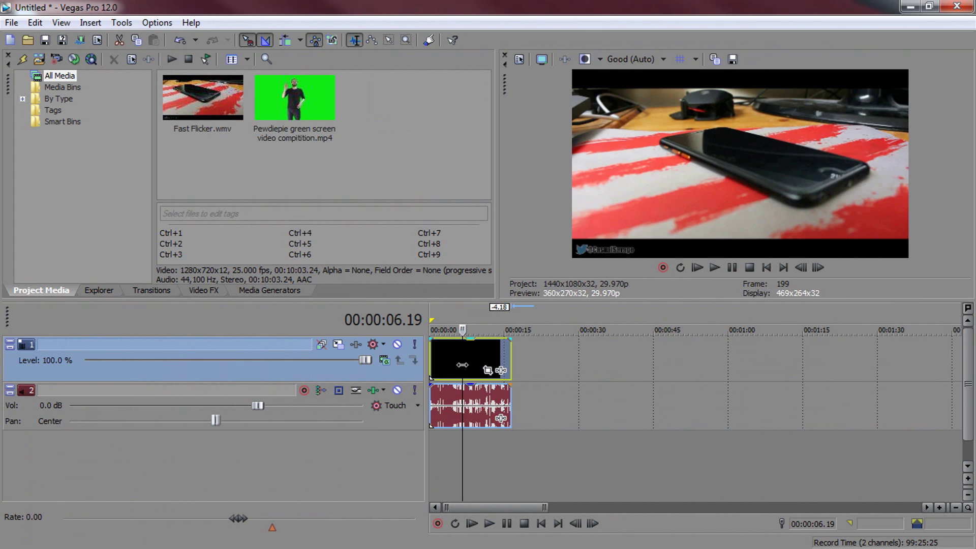
key(space)
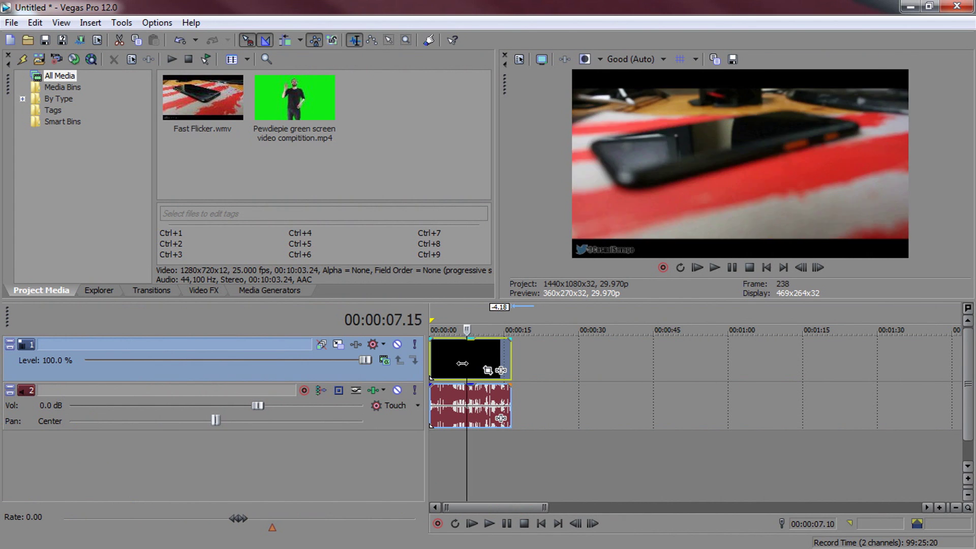
click(451, 362)
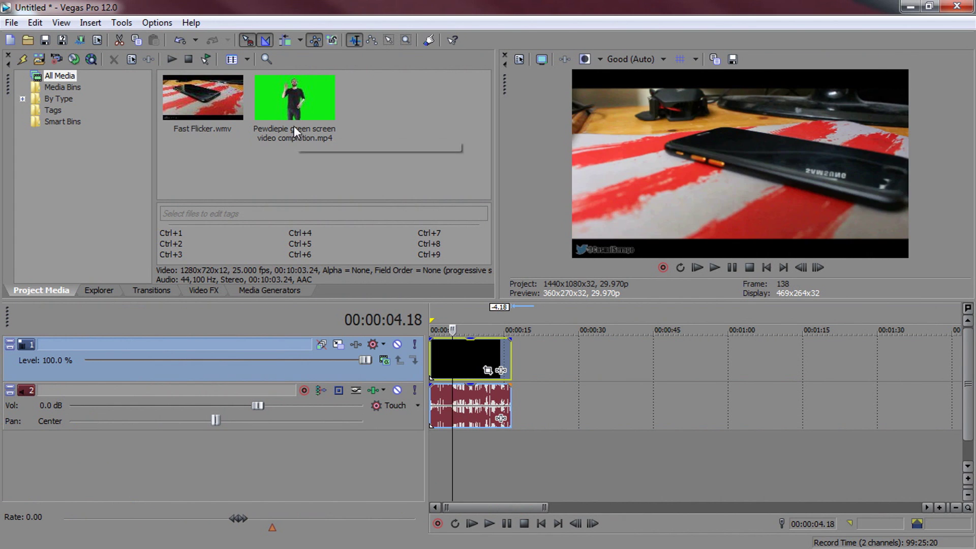
click(293, 124)
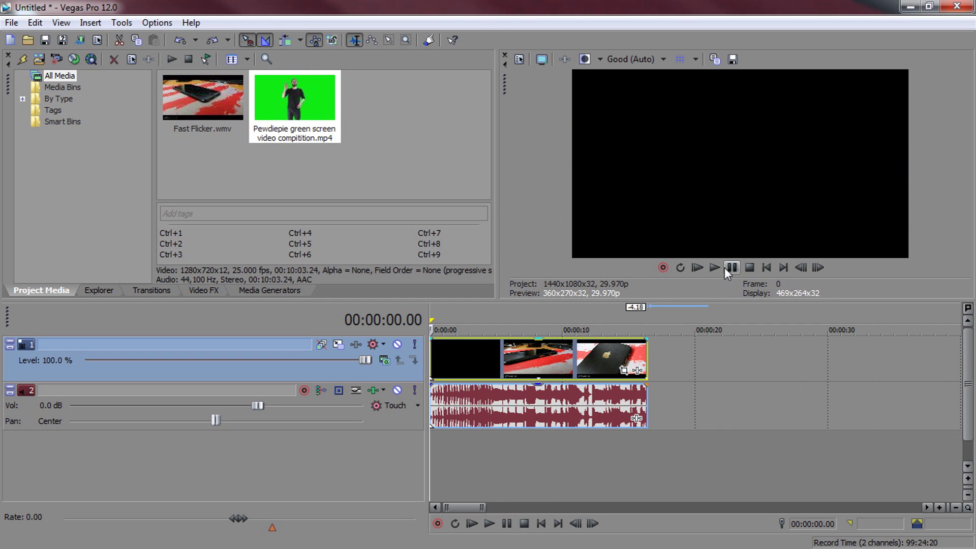
Step: Play the phone clip, stop at 00:00:04.25 and split it there with S
click(724, 267)
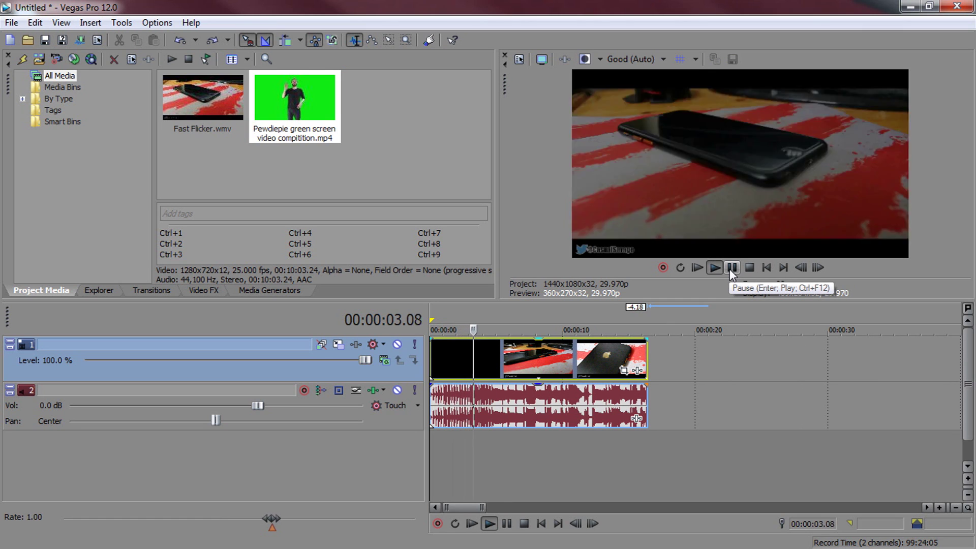
click(731, 268)
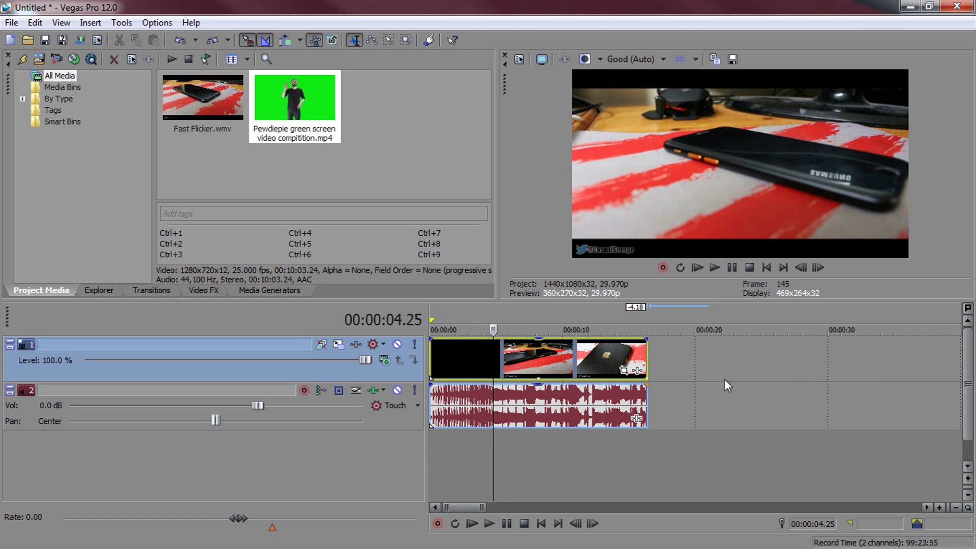
key(s)
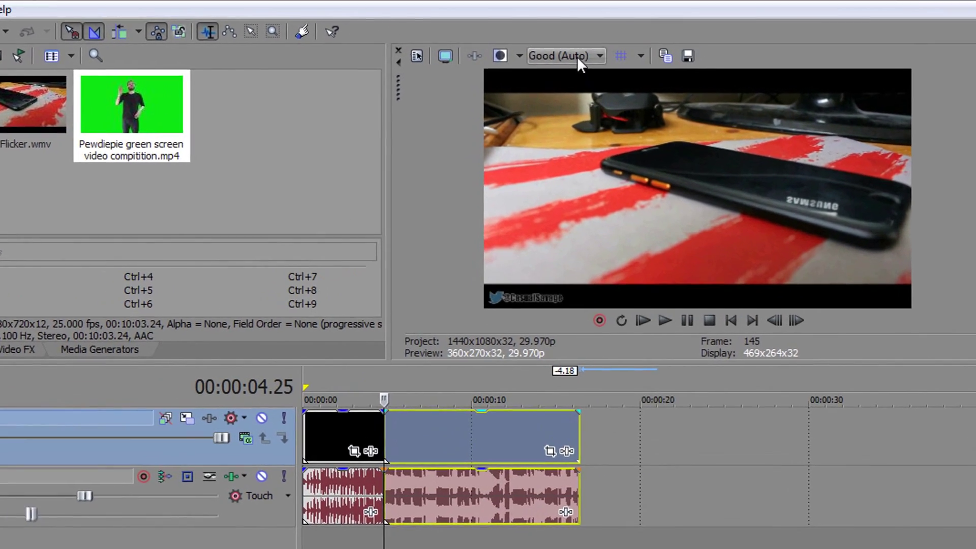
Step: Set the preview quality to Best (Full) and start saving that frame as a still
click(577, 56)
mouse_move(569, 132)
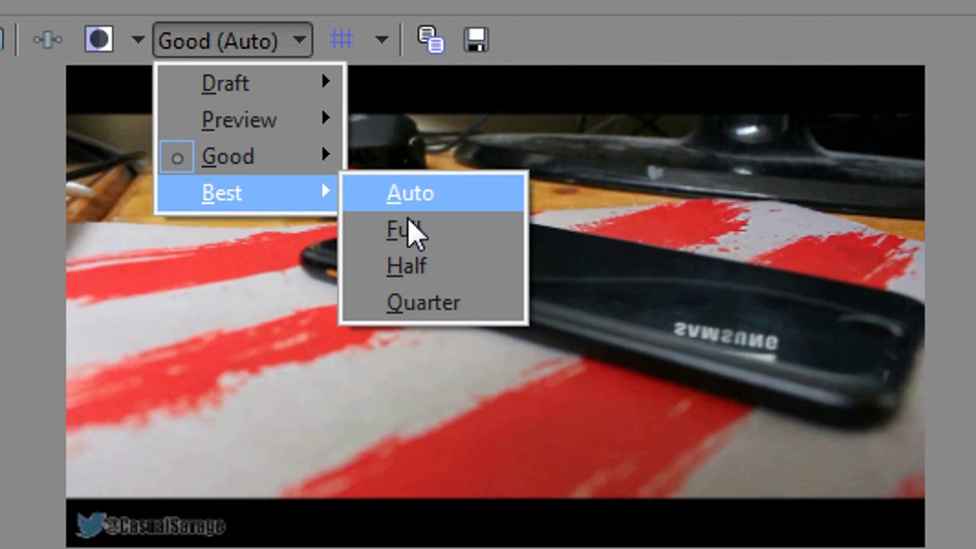
click(657, 149)
click(461, 37)
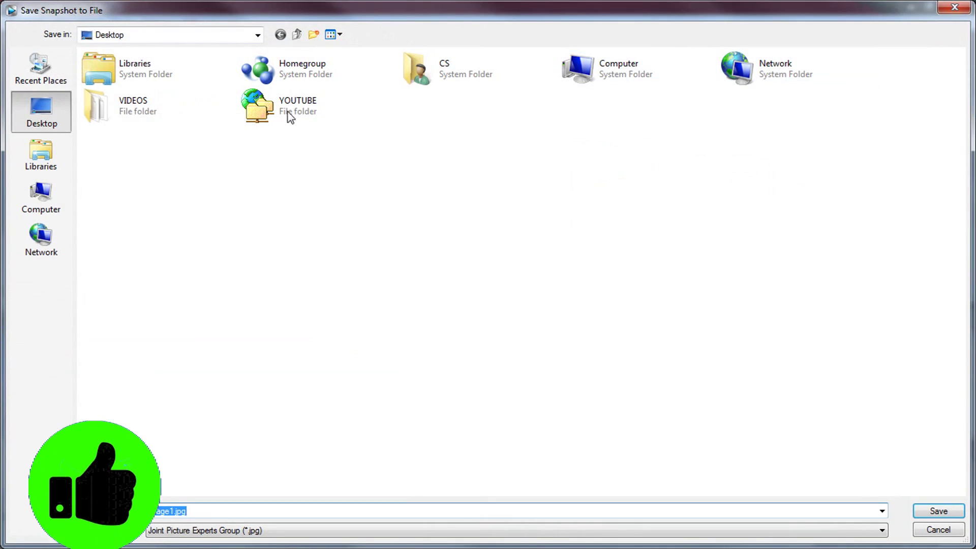
Step: Save Image1.jpg, insert and lengthen it at the 4.25 split, then close the gap after it
click(939, 510)
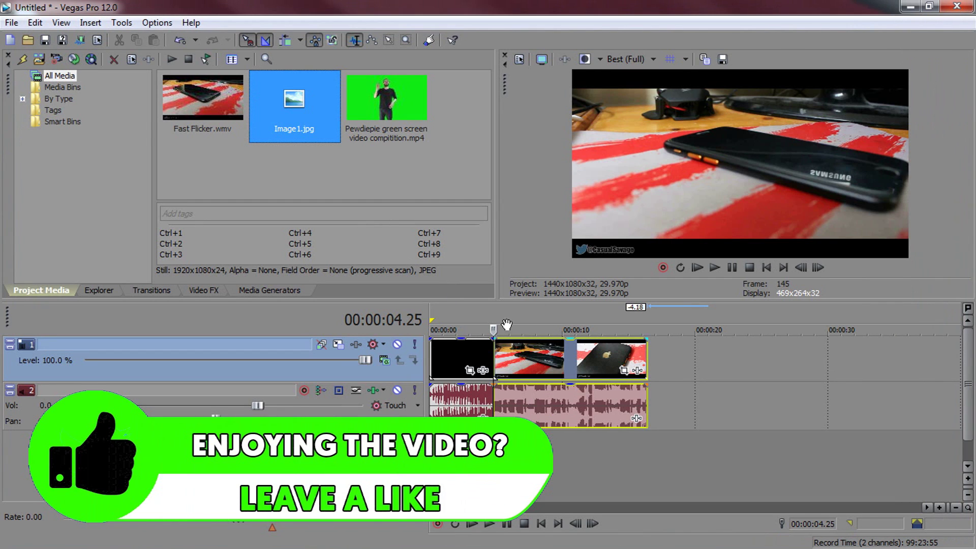
click(510, 365)
drag(544, 355, 820, 355)
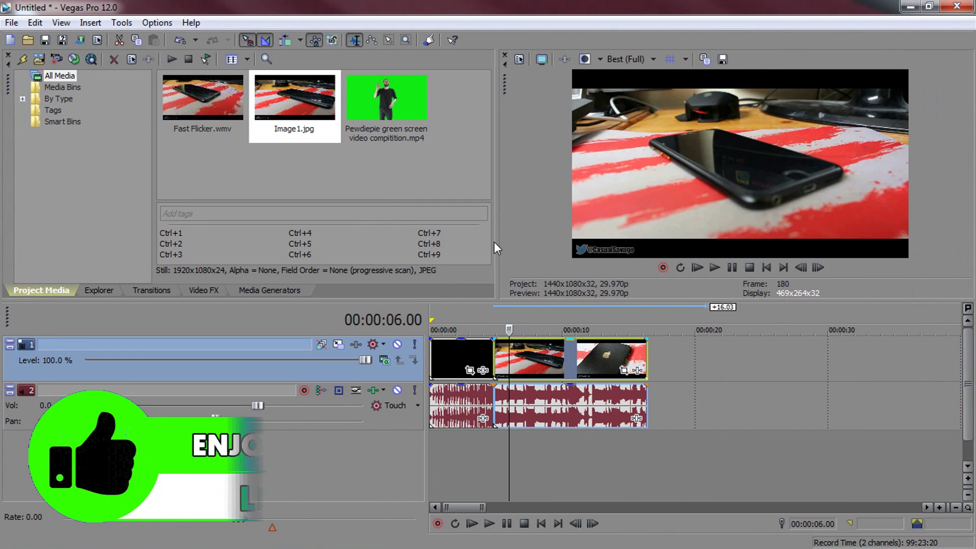
drag(285, 104, 494, 362)
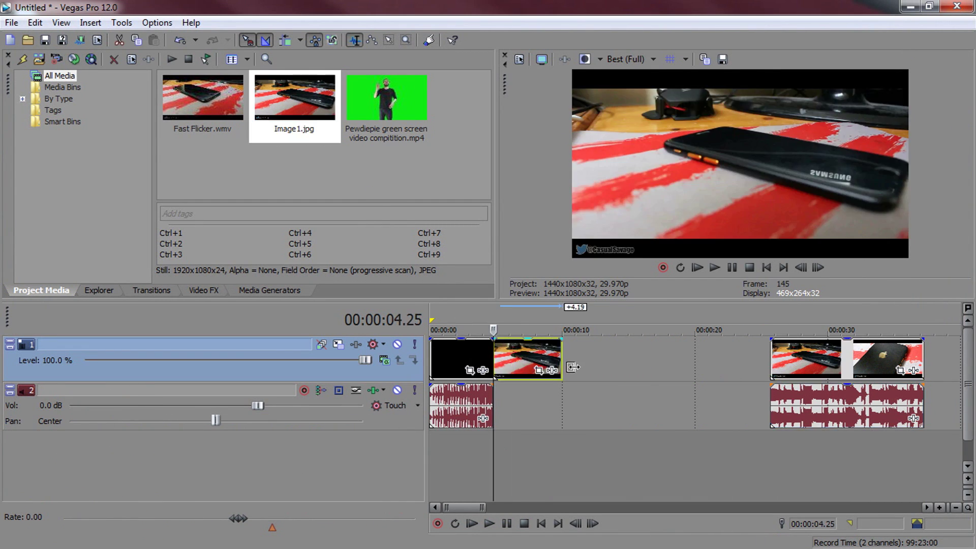
drag(561, 365, 614, 365)
drag(833, 360, 679, 362)
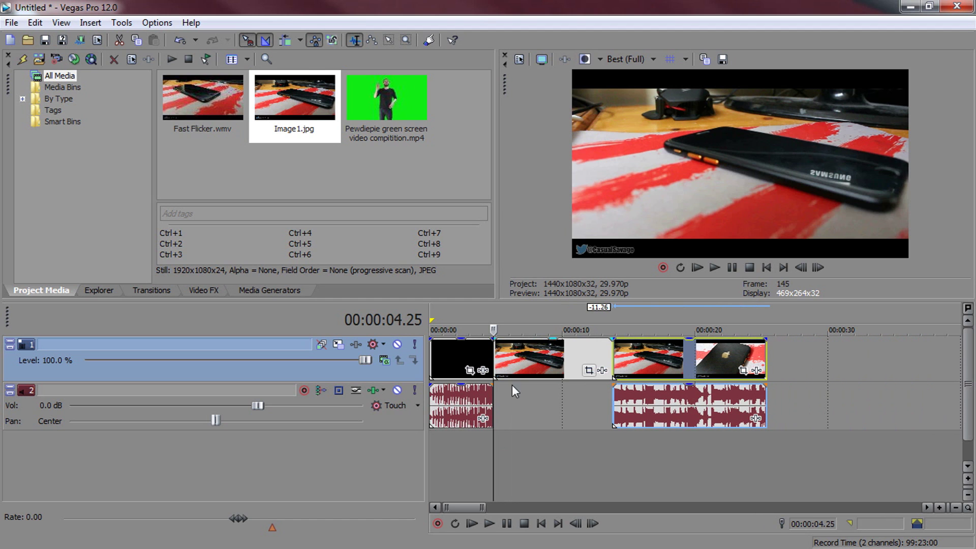
Step: Play back the edit from before the split and select the Image1 still
click(472, 404)
key(space)
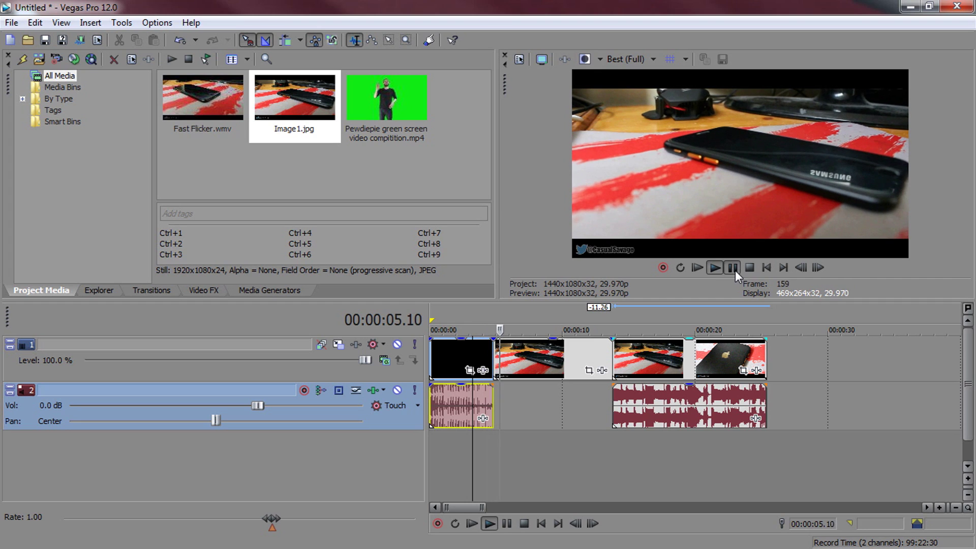
click(735, 270)
click(499, 357)
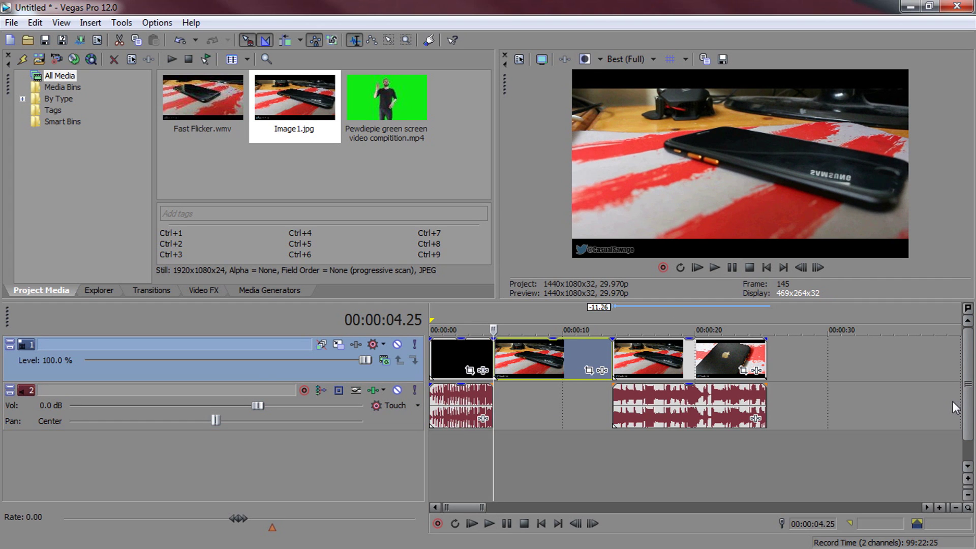
Step: Add the green-screen clip as new top tracks aligned to the timeline start
drag(399, 117, 406, 159)
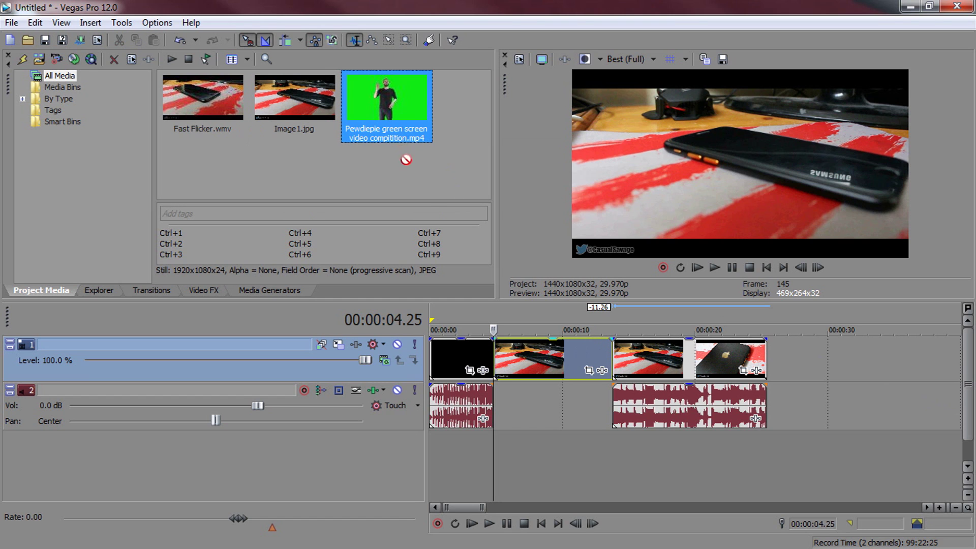
drag(474, 288, 473, 359)
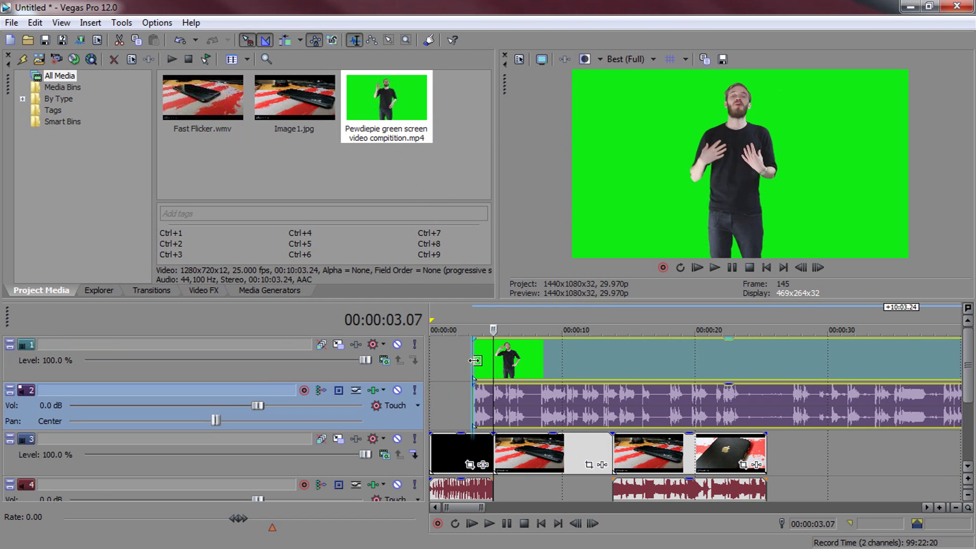
drag(570, 360, 642, 356)
Step: Scan the green-screen clip around 3:49–4:24 and pause at the moment to keep
scroll(568, 368, down, 5)
click(642, 356)
click(667, 357)
scroll(630, 349, down, 2)
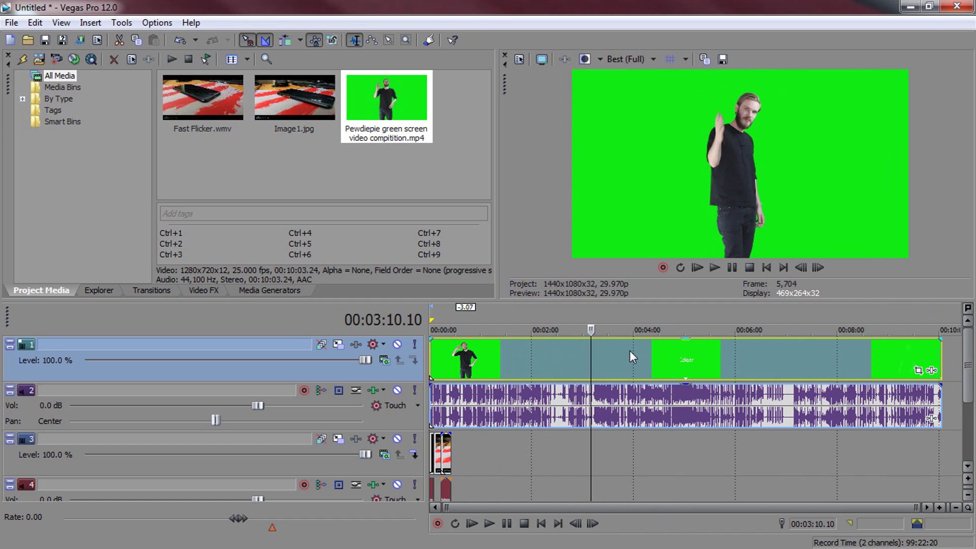
click(628, 349)
click(654, 354)
scroll(572, 349, up, 4)
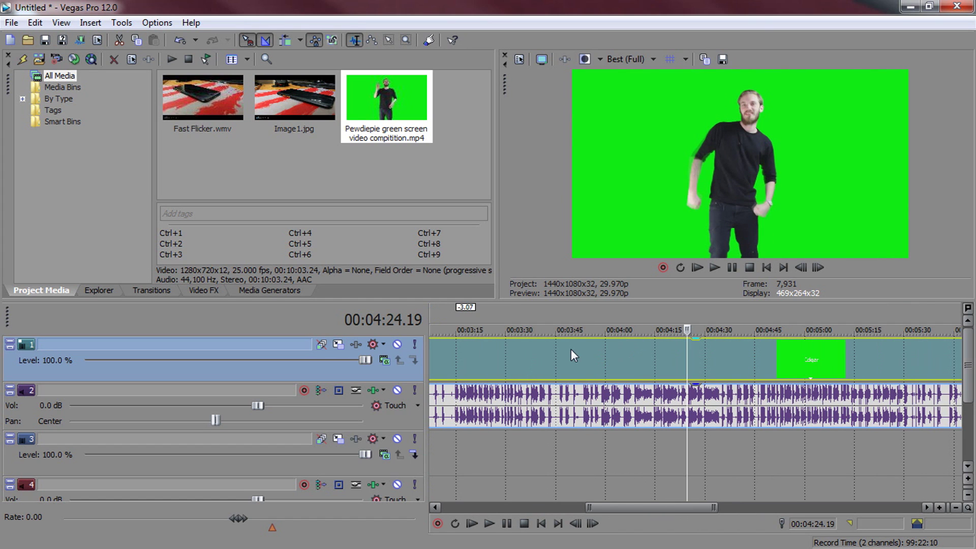
click(570, 350)
click(601, 359)
click(731, 270)
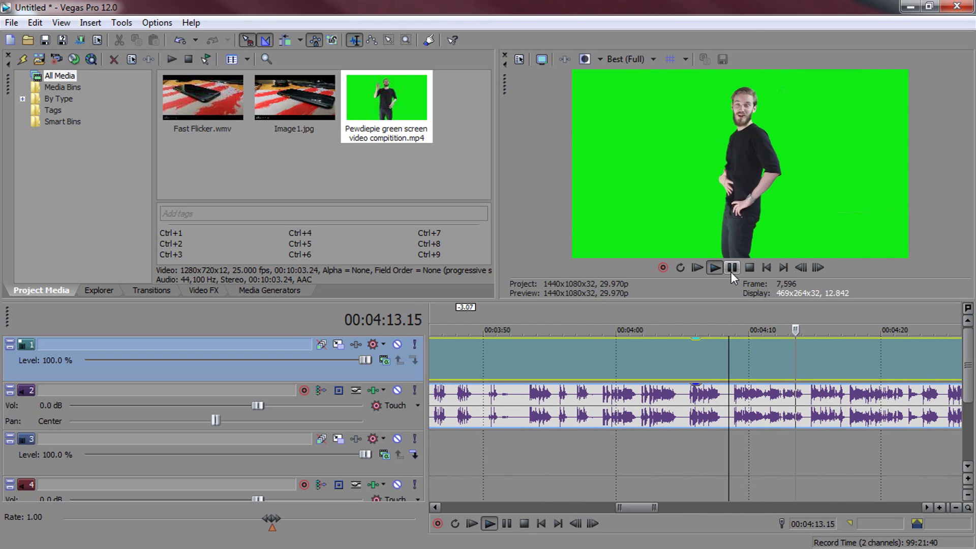
click(731, 270)
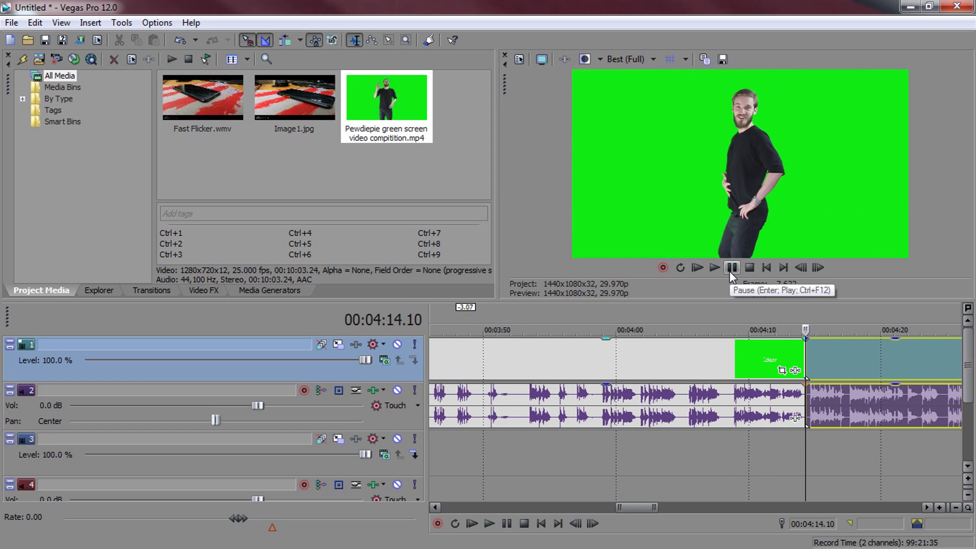
Step: Split and delete the green clip's earlier part, moving the rest and its audio near 5 seconds
click(730, 407)
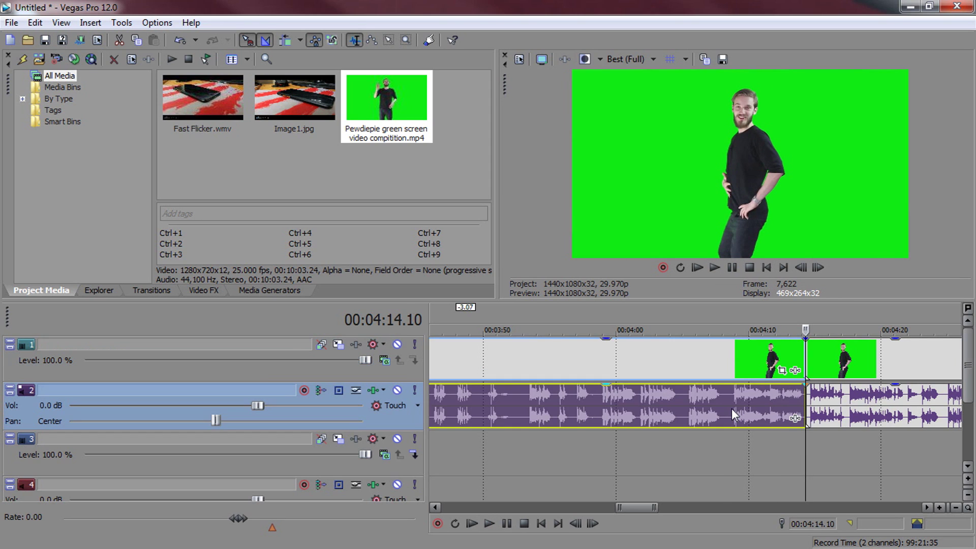
key(s)
click(641, 364)
key(Delete)
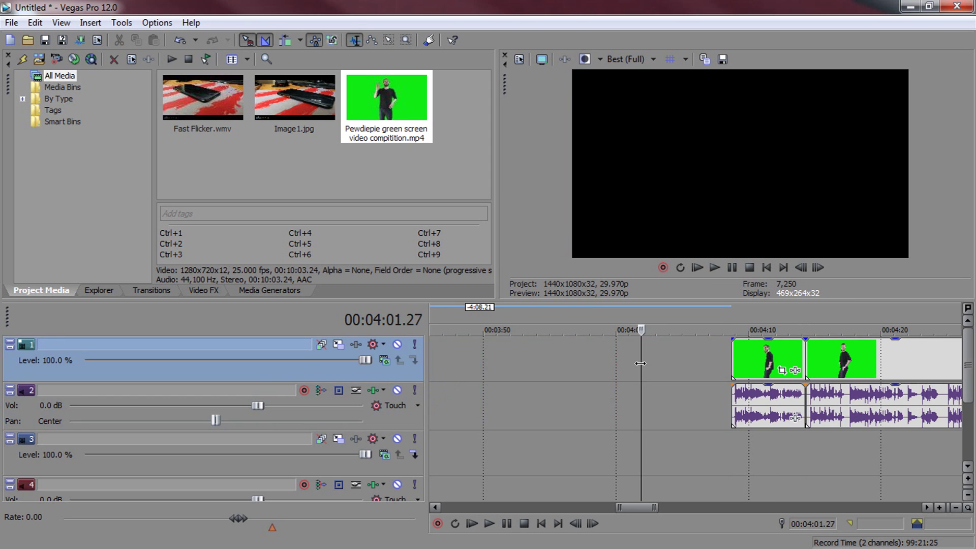
drag(794, 380, 523, 391)
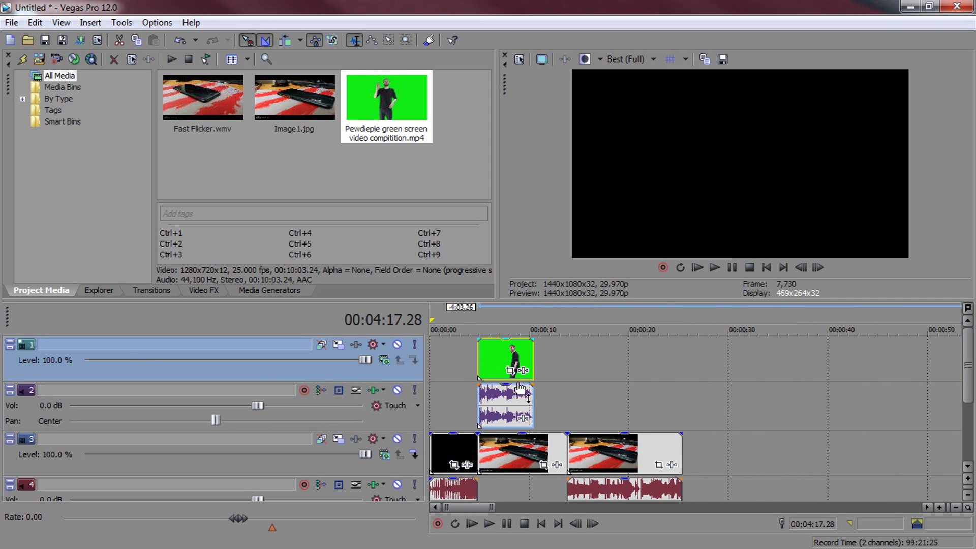
click(484, 424)
scroll(485, 423, up, 6)
drag(636, 418, 649, 420)
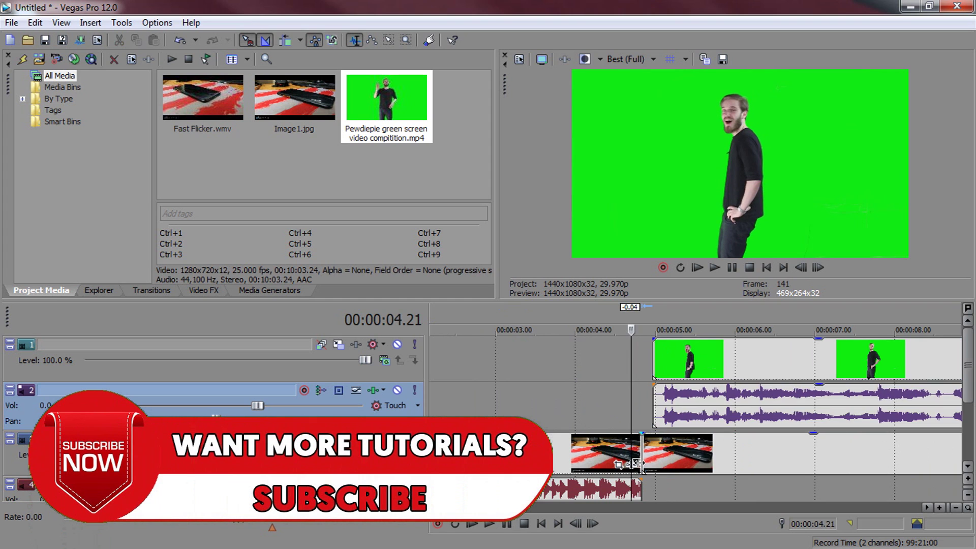
Step: Trim the phone event's end back to the green-screen clip's end
drag(545, 452, 641, 452)
scroll(712, 427, down, 5)
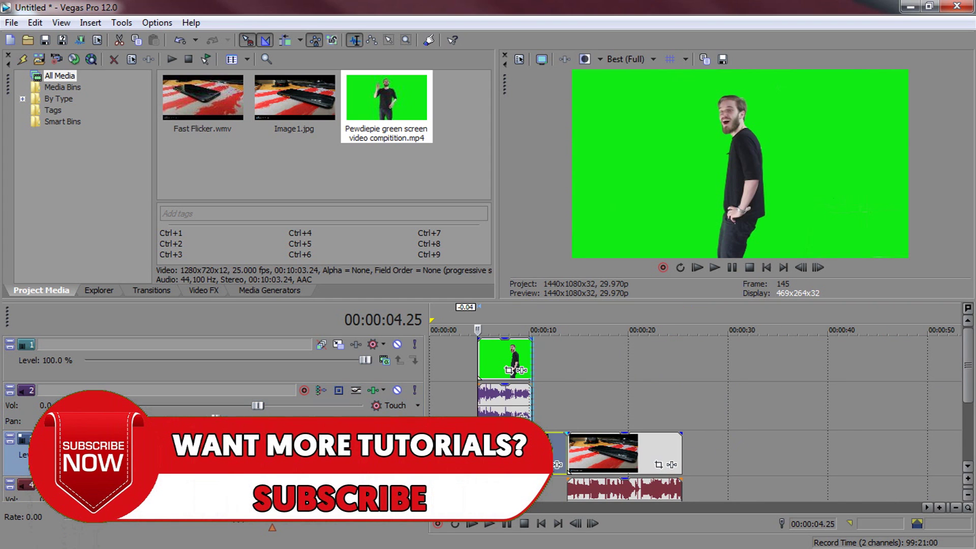
scroll(734, 436, up, 3)
click(739, 467)
drag(779, 453, 681, 446)
Step: Scrub the footage between 00:00:03.09 and 00:00:06.13 to check the layering, then select track 1
scroll(679, 447, up, 4)
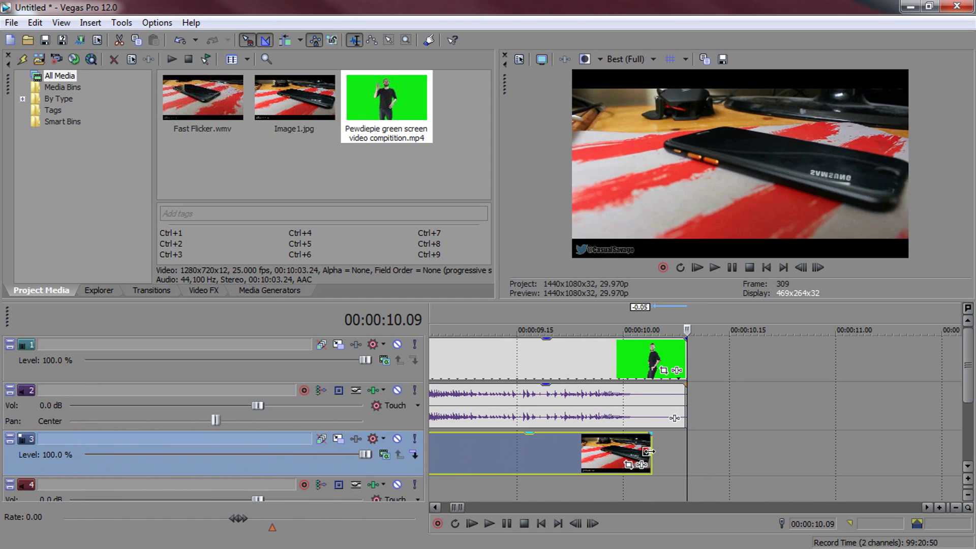
scroll(681, 446, down, 3)
click(537, 418)
scroll(533, 418, down, 5)
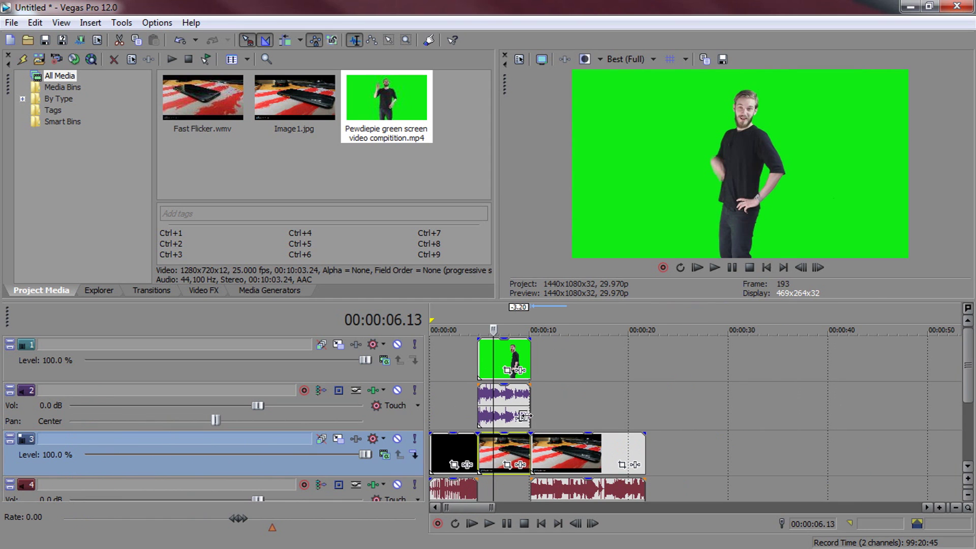
click(463, 414)
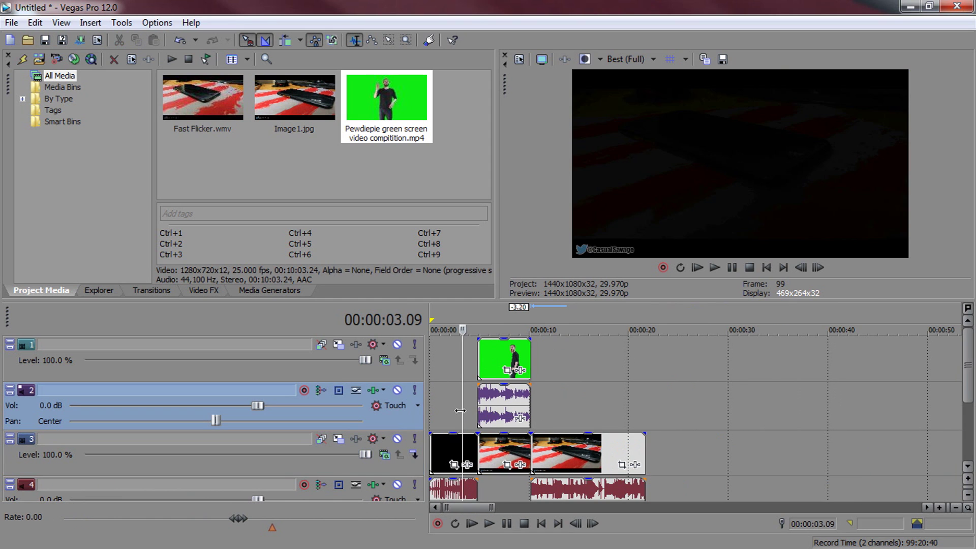
drag(460, 410, 508, 413)
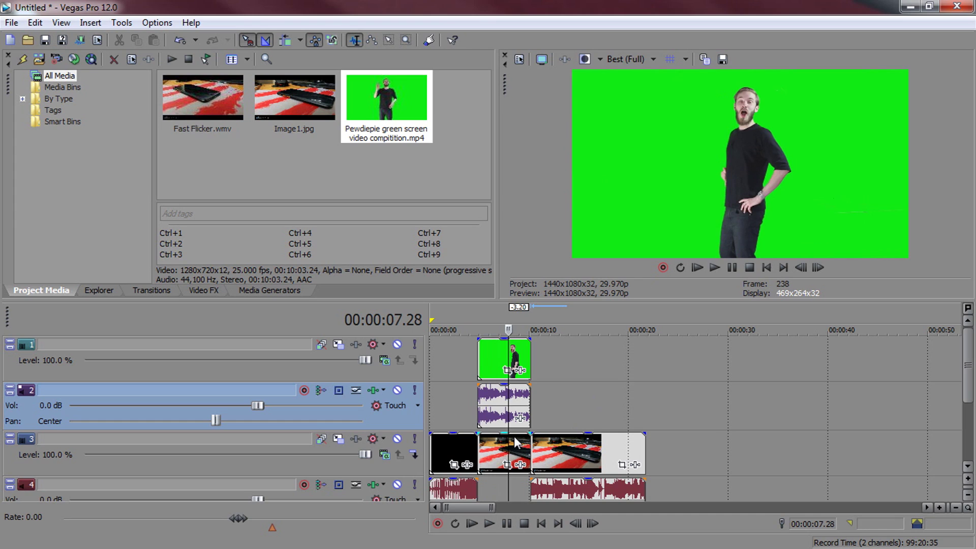
click(483, 371)
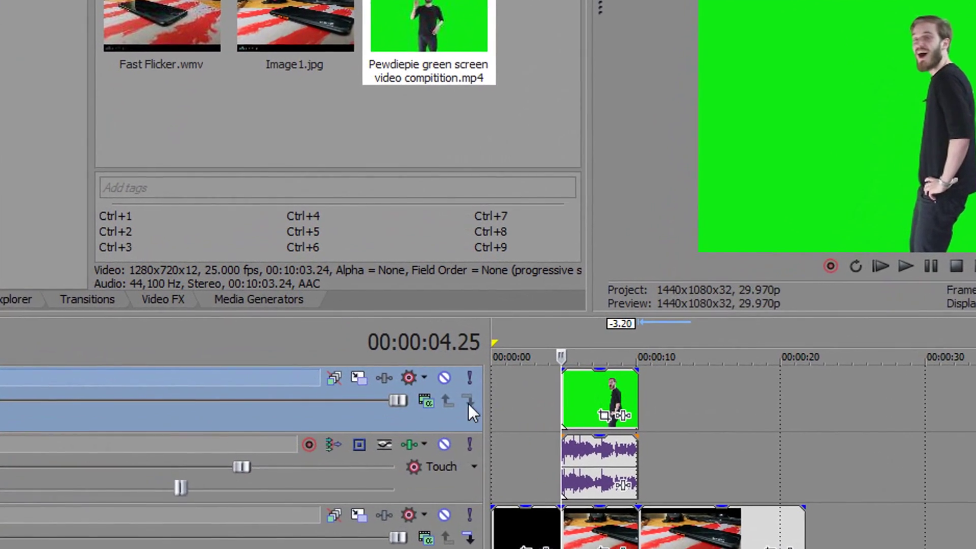
Step: Set track 1's compositing mode to a custom Sony Height Map compositor
click(426, 402)
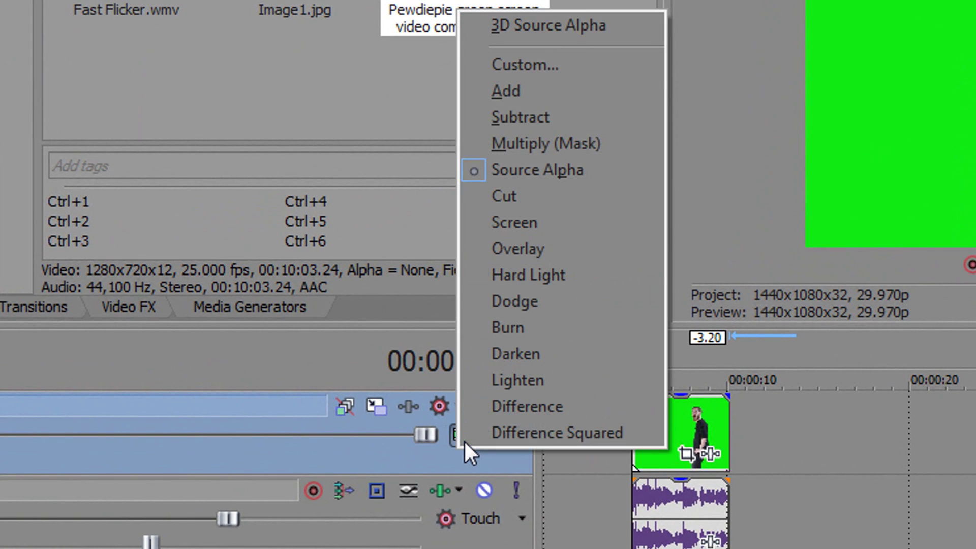
click(584, 63)
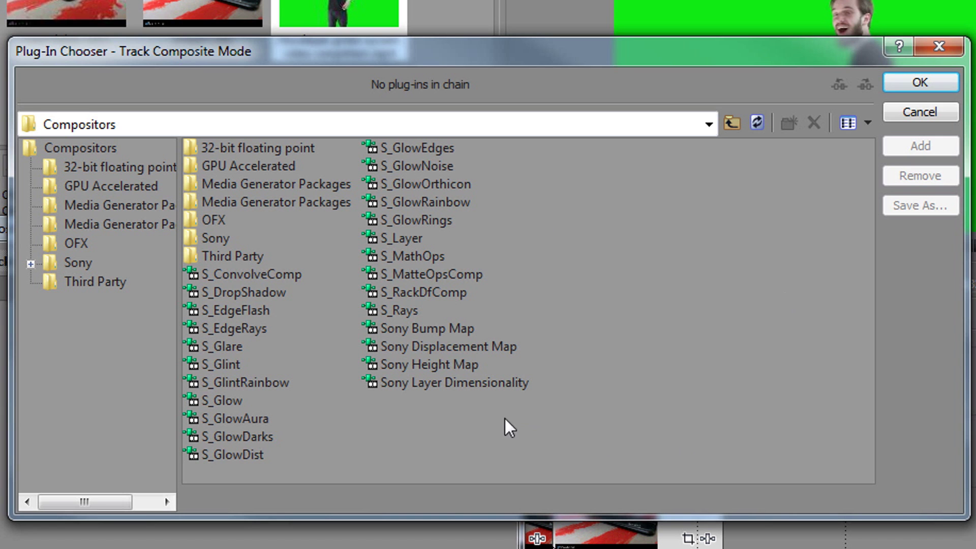
double_click(438, 365)
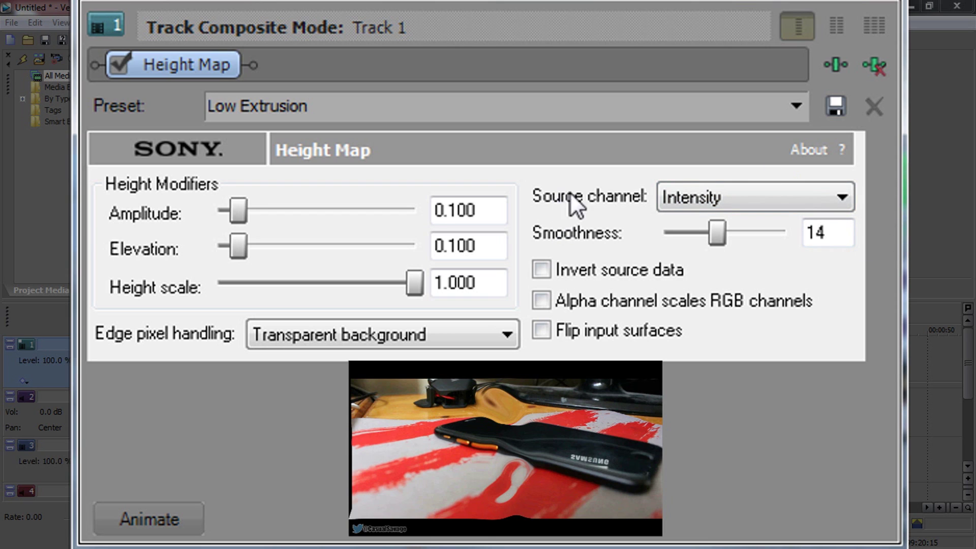
Step: Keep Intensity source, set Smoothness 2, enable Invert source data and Alpha scales RGB, wrap edge pixels
click(698, 193)
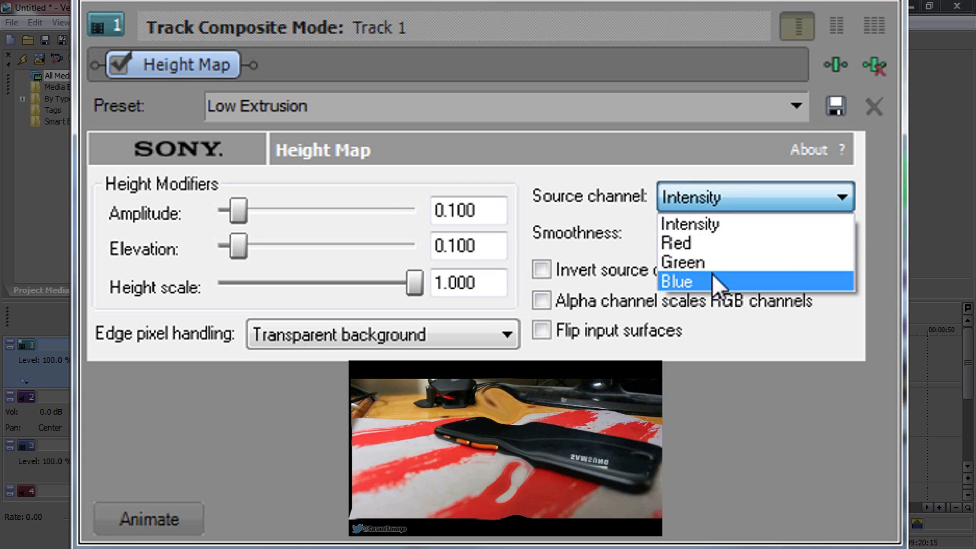
click(724, 222)
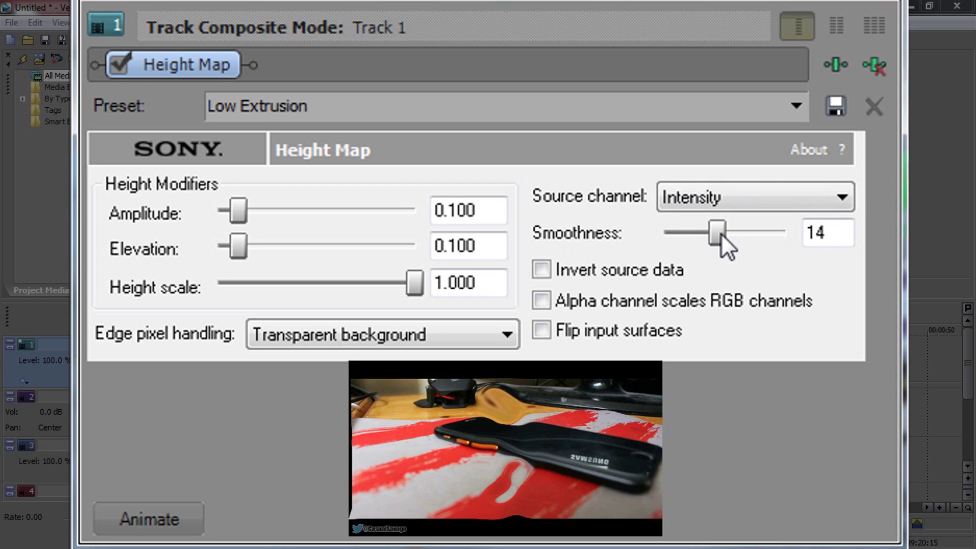
drag(714, 232, 668, 237)
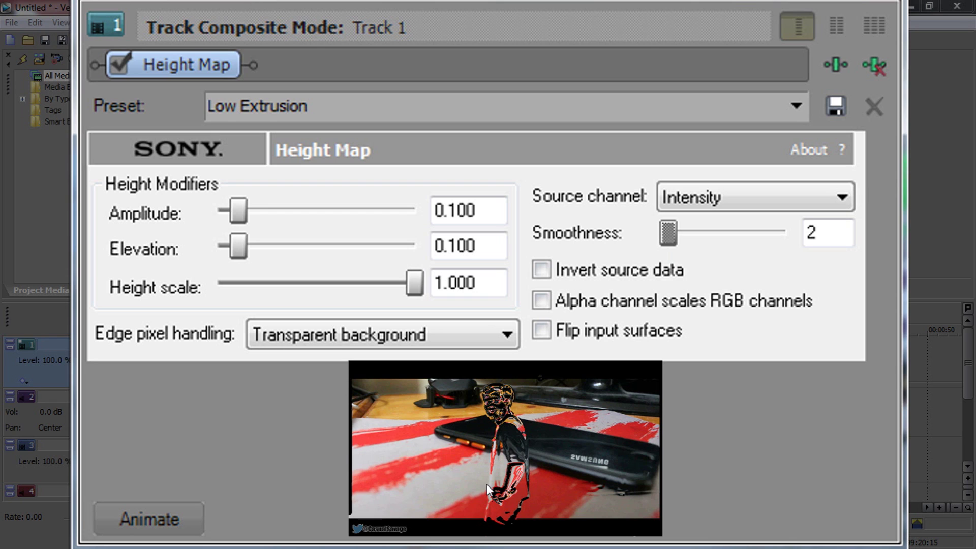
click(655, 279)
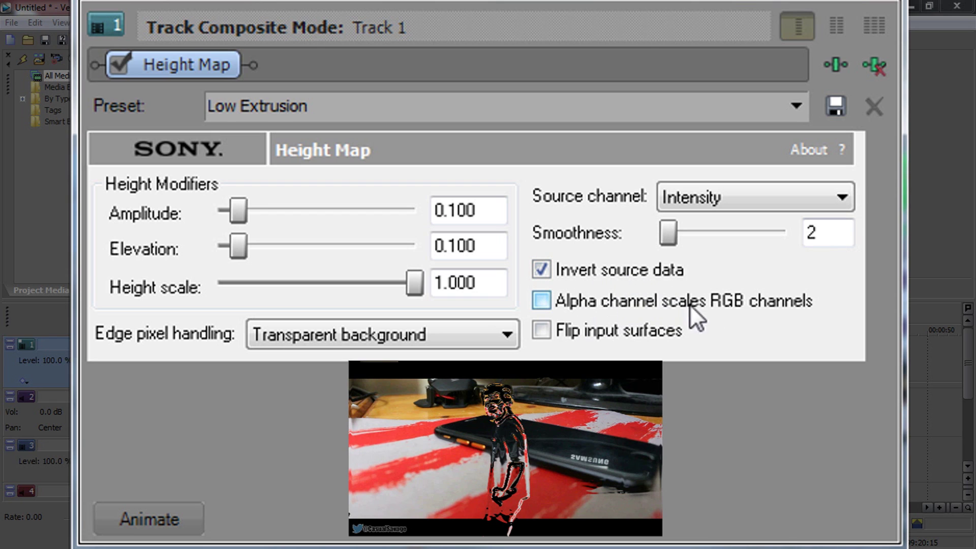
click(704, 306)
click(305, 335)
click(295, 370)
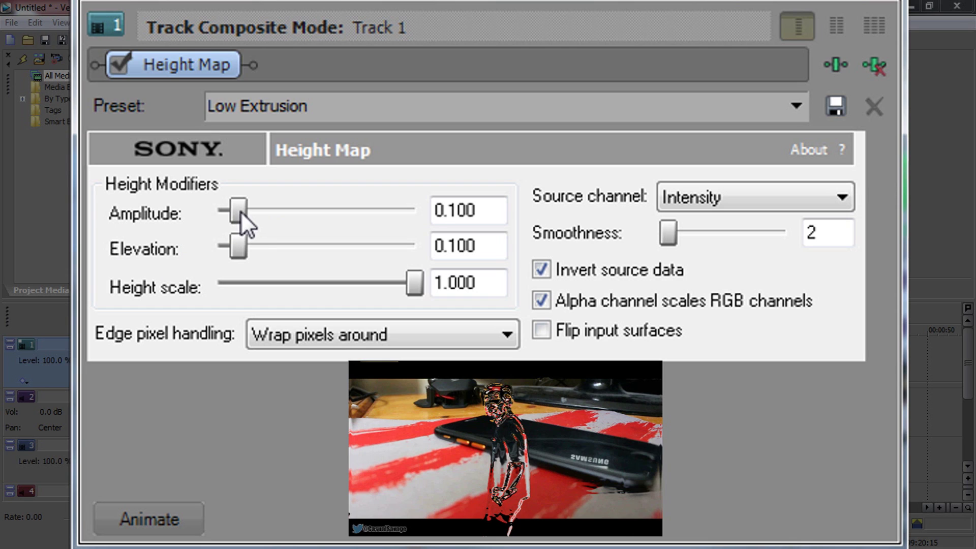
Step: Lower Height Map Amplitude to 0.068 and set Elevation to 0.076
mouse_move(233, 211)
mouse_down()
mouse_move(252, 211)
mouse_move(237, 214)
mouse_up()
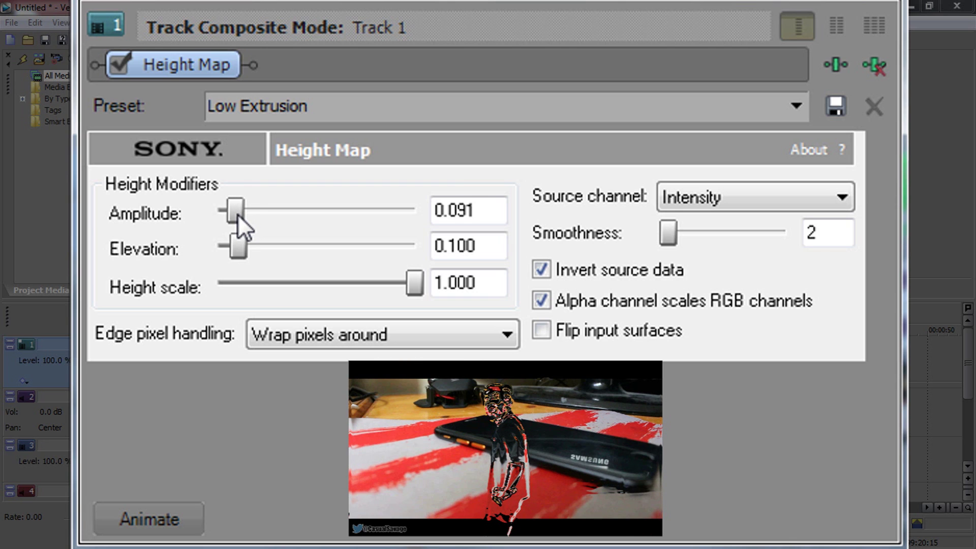
mouse_move(237, 216)
mouse_down()
mouse_move(224, 220)
mouse_move(233, 218)
mouse_up()
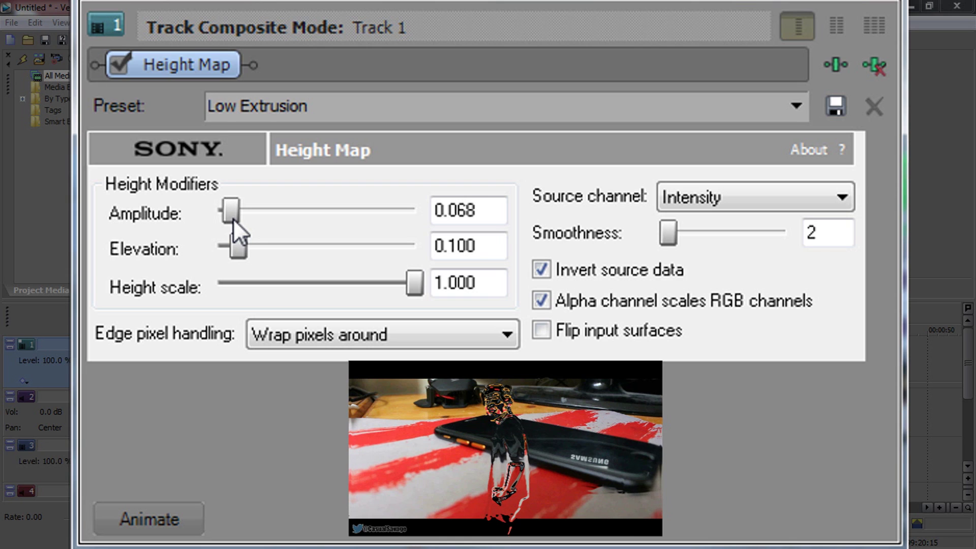
mouse_move(229, 254)
mouse_down()
mouse_move(363, 246)
mouse_move(228, 251)
mouse_up()
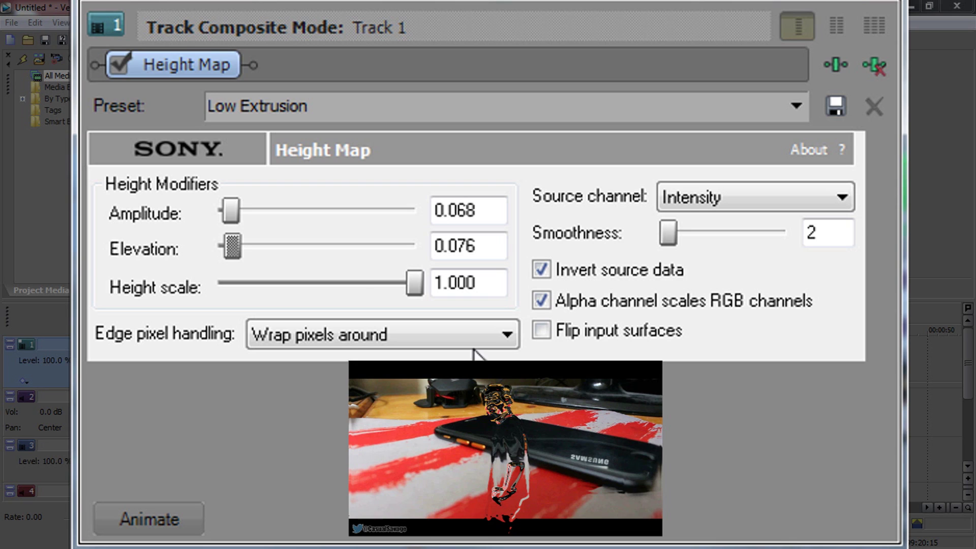
Step: Save the current Height Map settings as a preset named 'liquid'
click(278, 120)
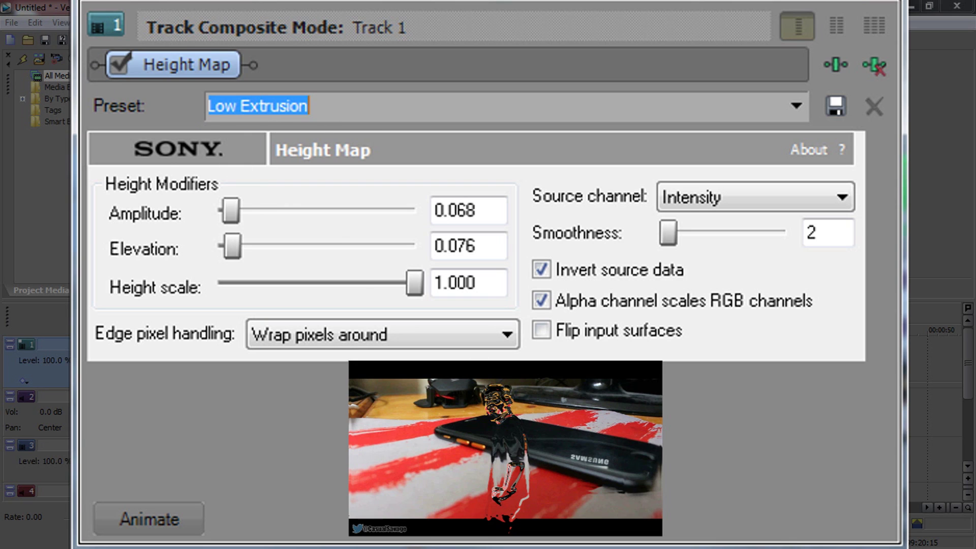
text(liq)
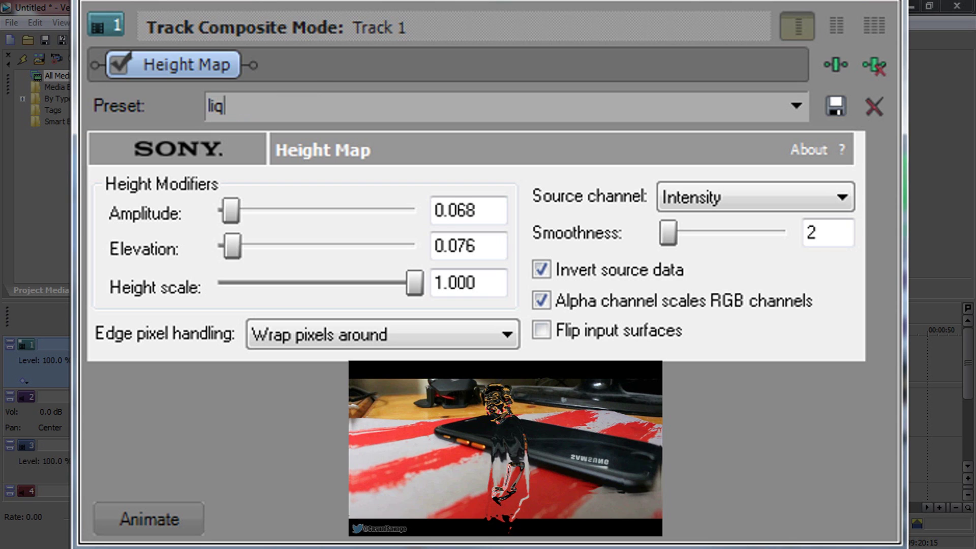
text(uid)
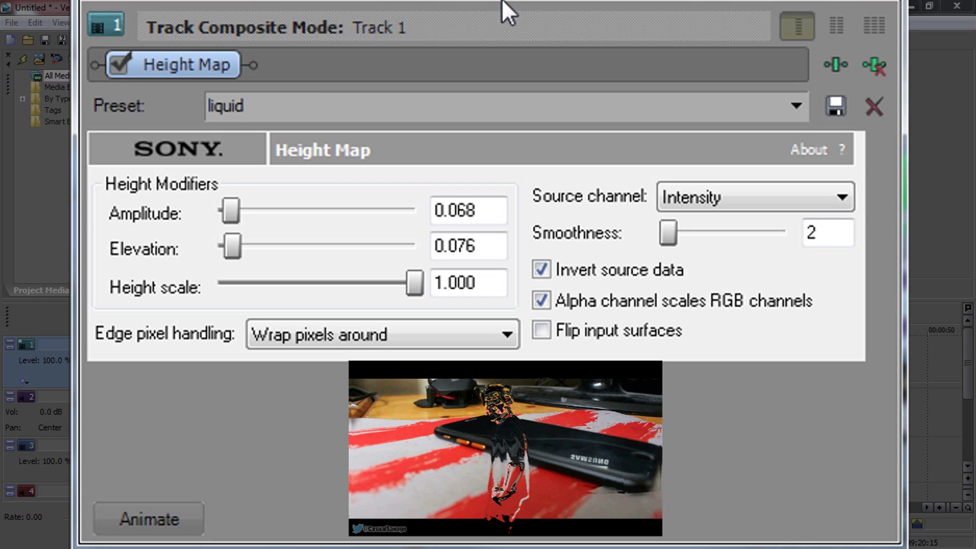
click(835, 105)
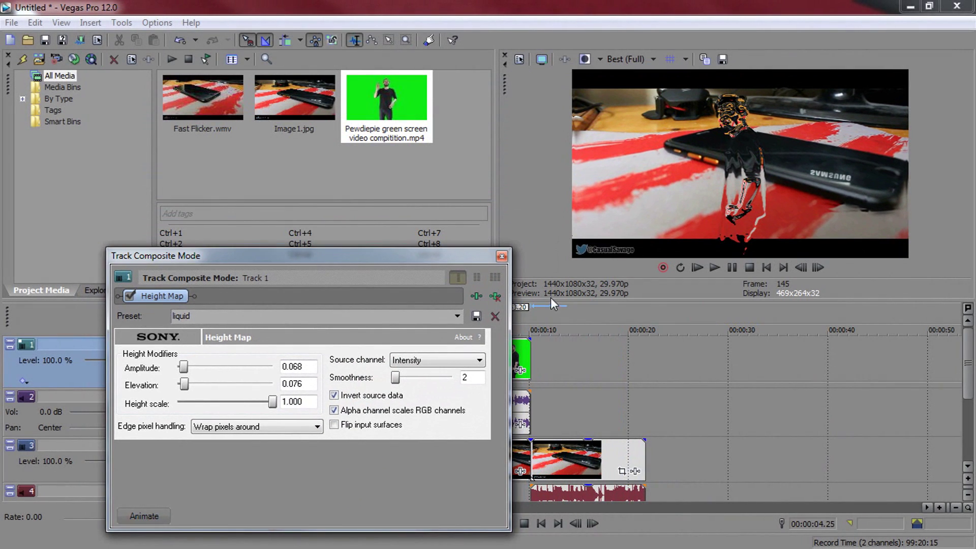
Step: Close the composite window, set preview quality to Preview (Auto), and select the track 2 audio
click(502, 256)
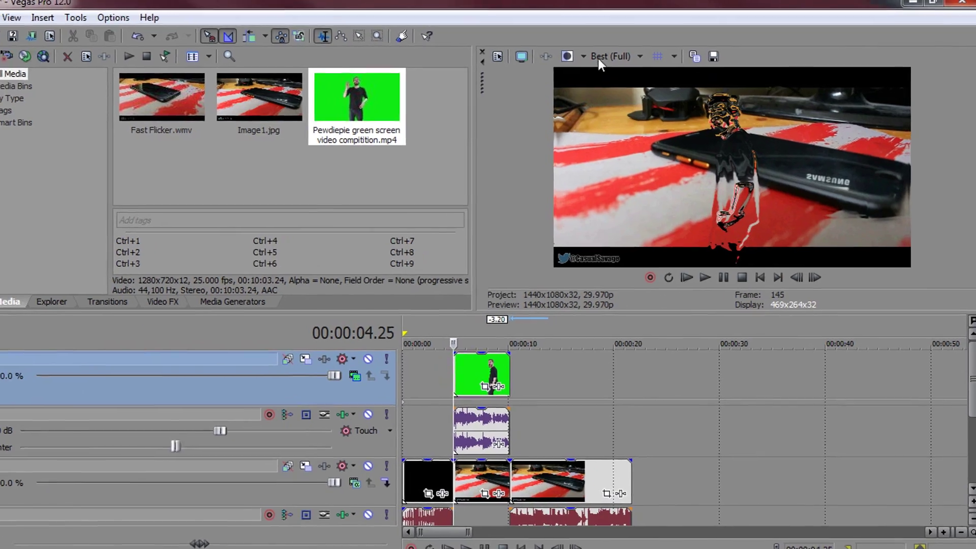
click(626, 59)
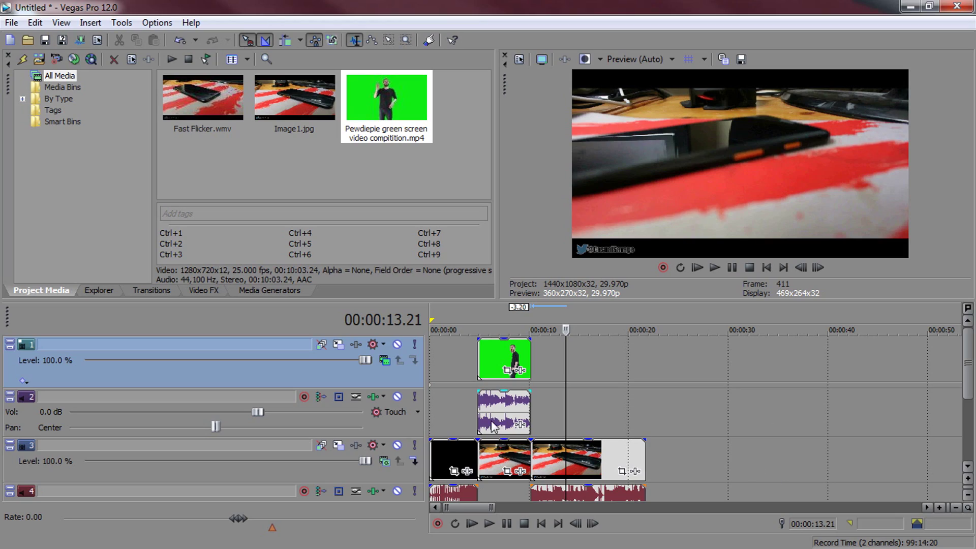
click(491, 424)
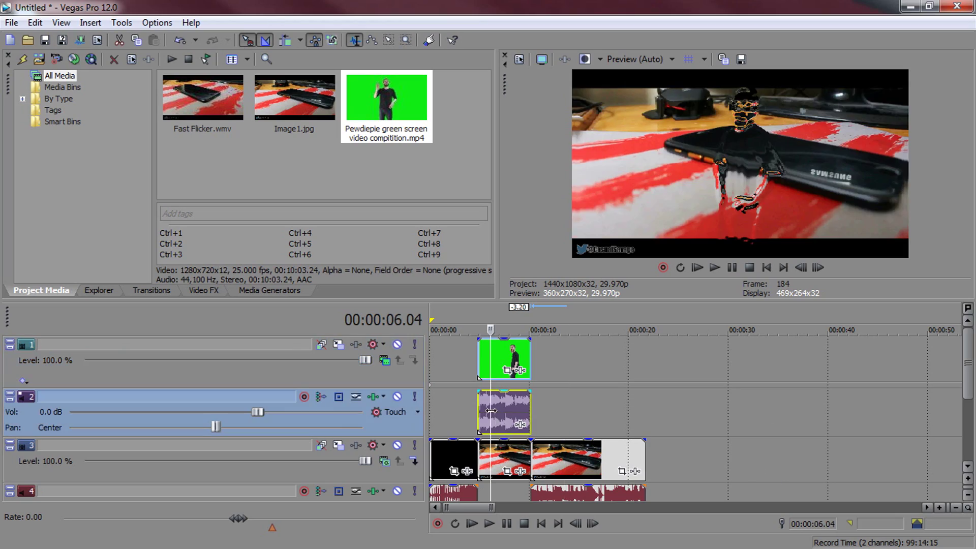